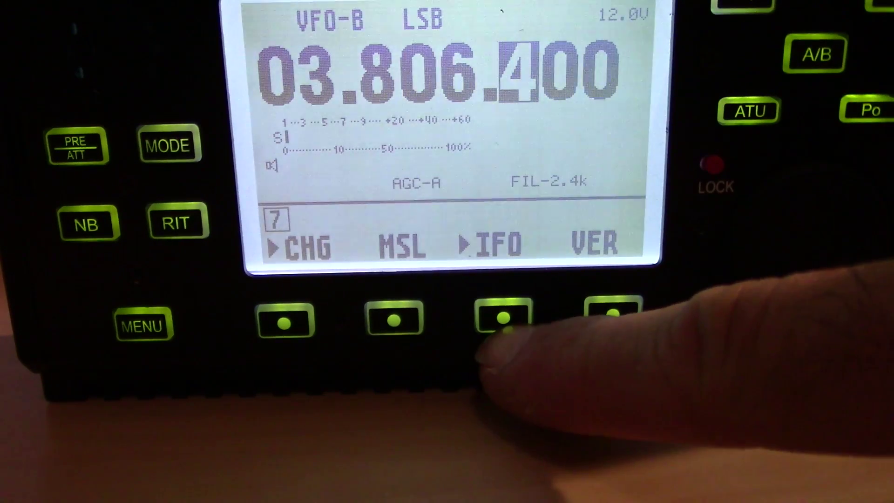
Toggle the transceiver's IFO setting twice so the display reads 'IF out enable'.
click(503, 318)
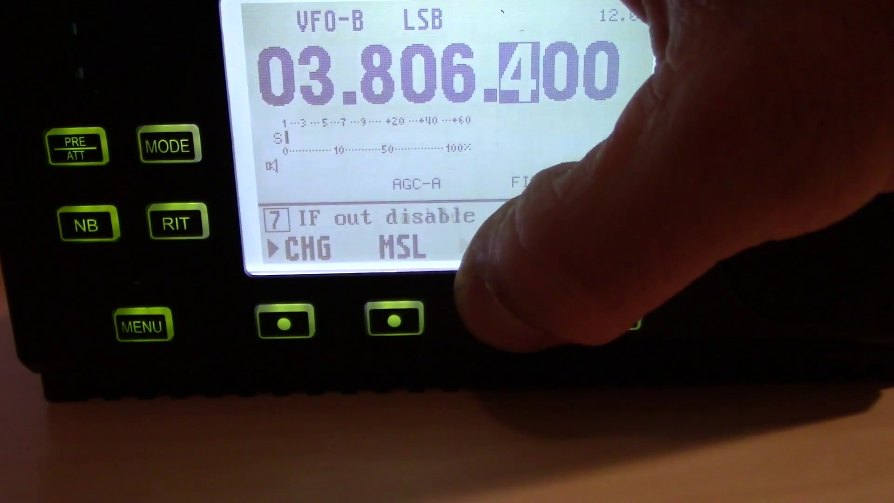
click(503, 318)
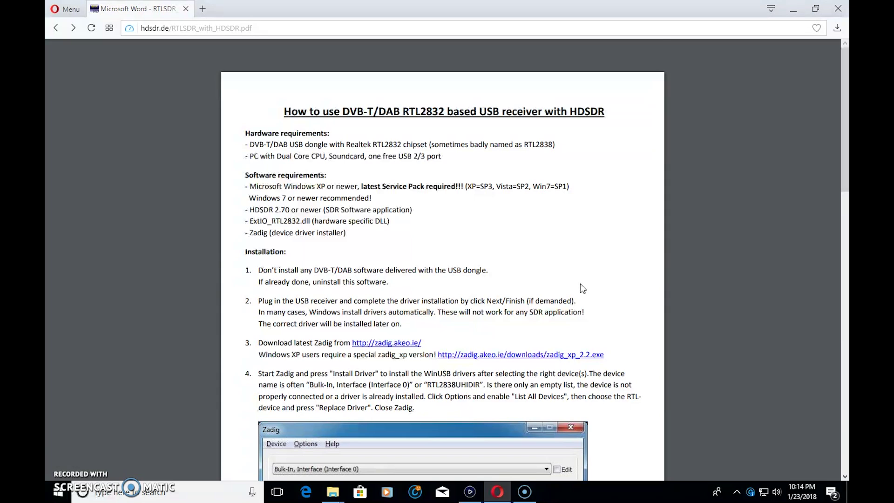
Scroll through the RTLSDR with HDSDR PDF guide's installation steps.
scroll(580, 284, down, 3)
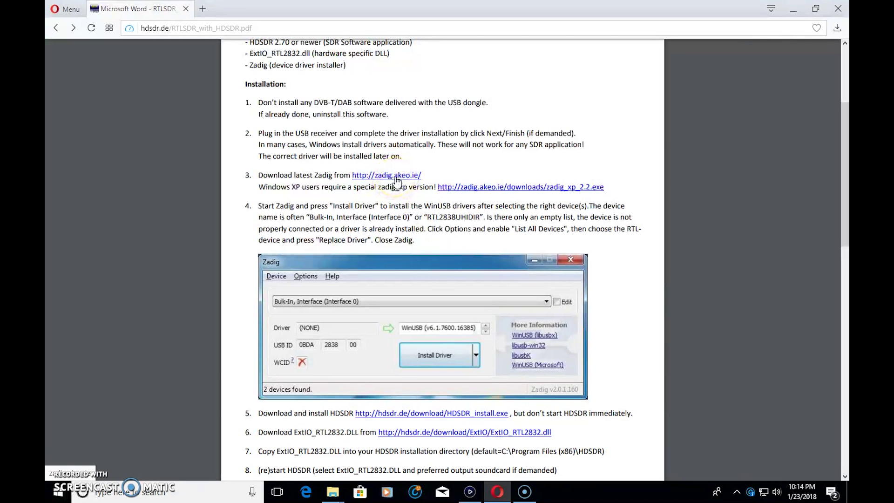
scroll(396, 181, down, 3)
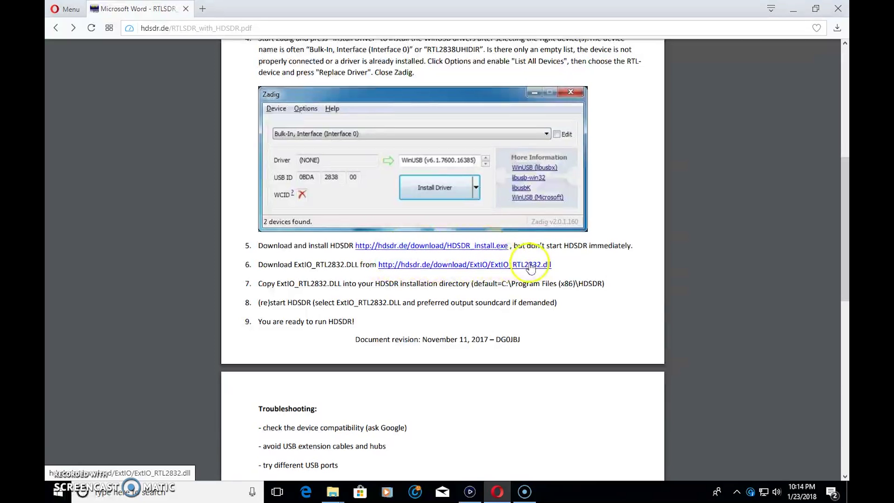
scroll(431, 258, up, 3)
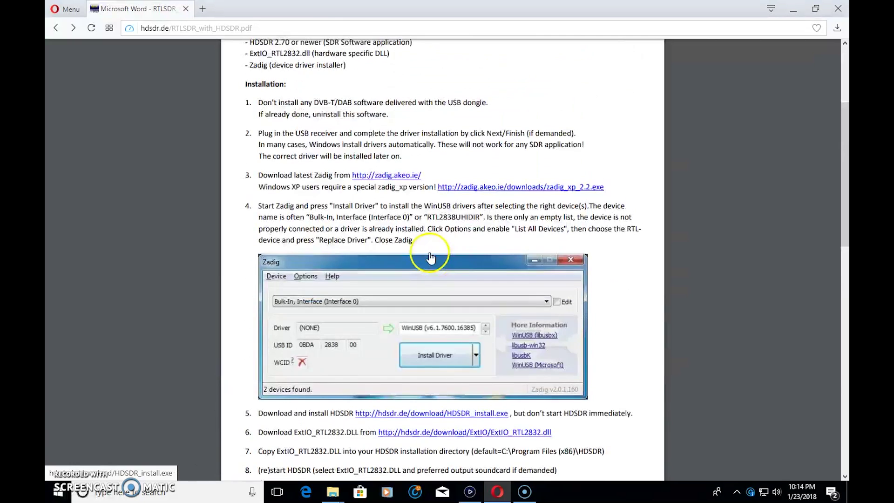
scroll(430, 258, up, 3)
Bring the rtlsdr folder forward, clear its selection, then minimize it.
mouse_move(331, 490)
click(373, 436)
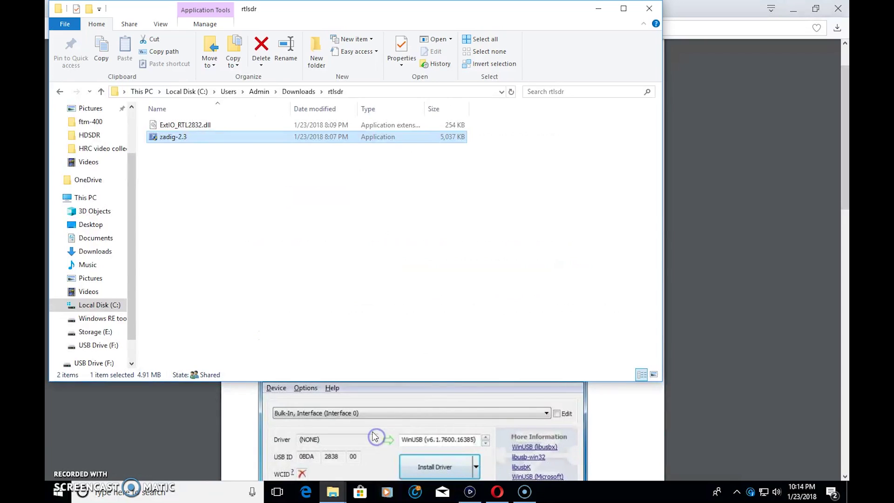
click(266, 252)
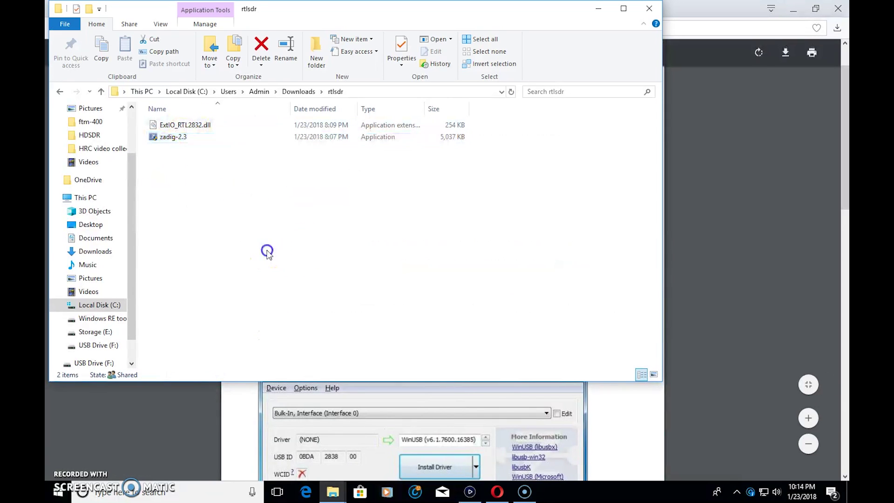
click(598, 8)
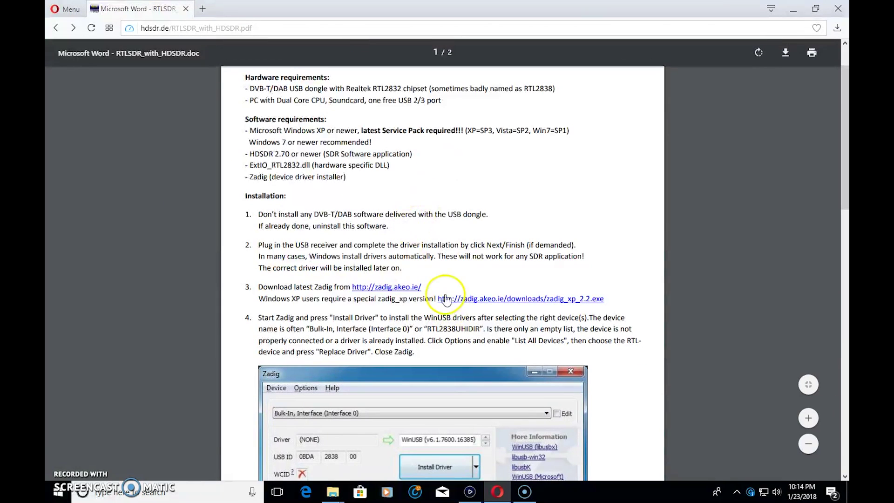
Restore the rtlsdr folder and launch zadig-2.3.
mouse_move(333, 497)
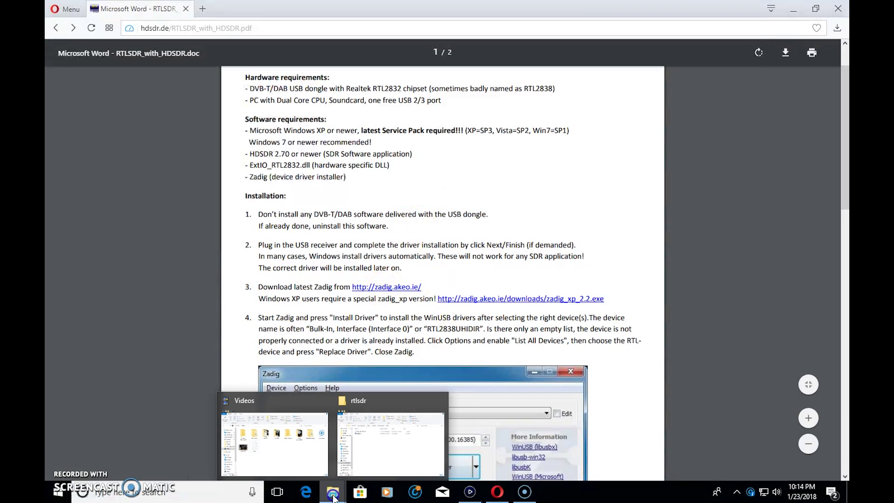
click(368, 419)
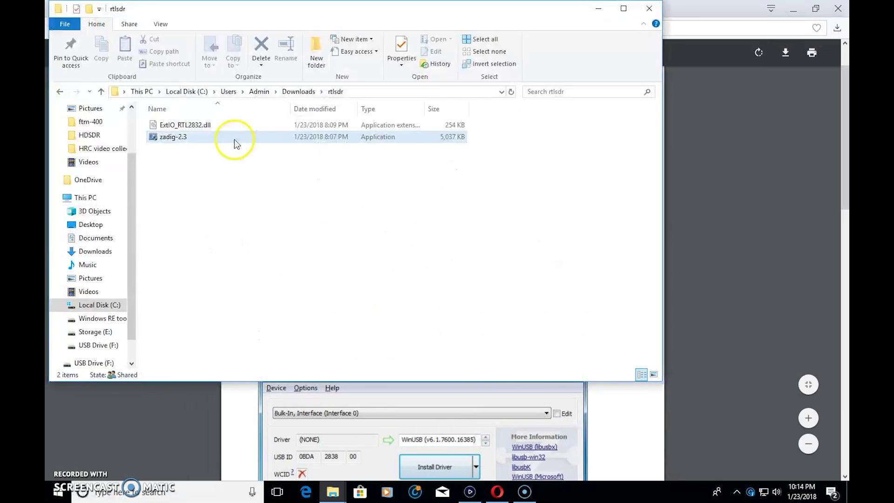
click(182, 137)
click(390, 321)
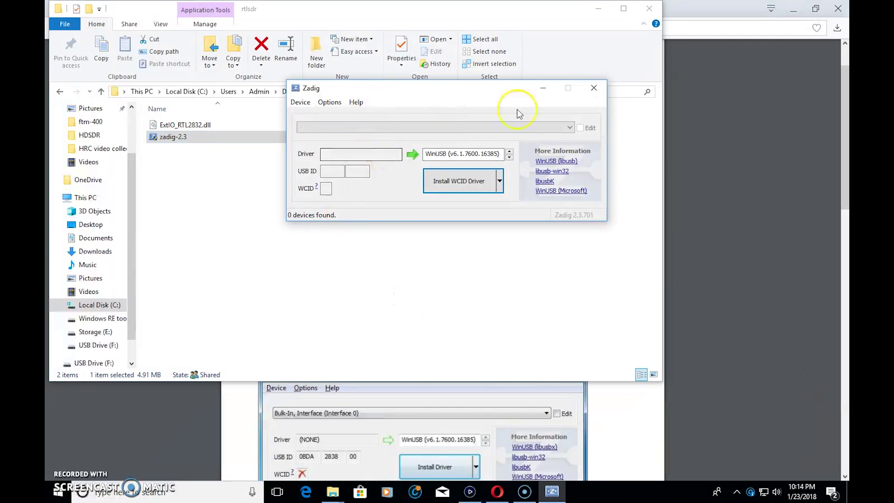
Enable List All Devices in Zadig's Options after finding the device list empty.
click(570, 127)
click(570, 128)
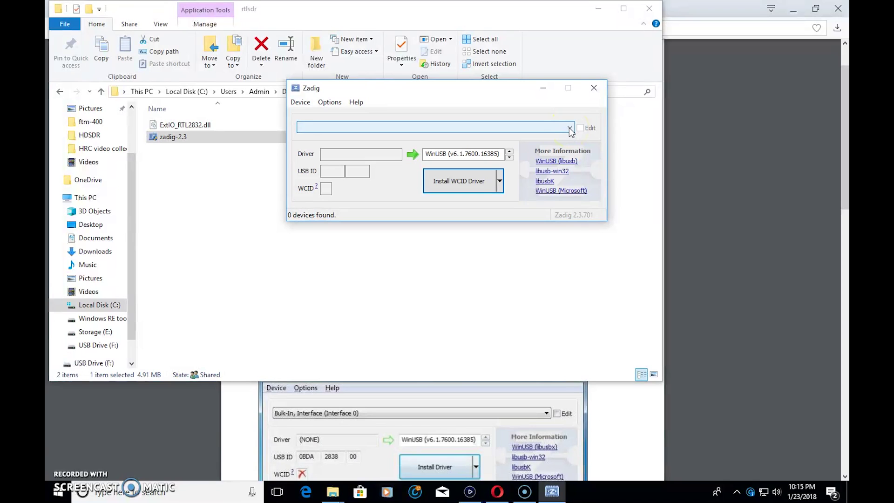
click(329, 101)
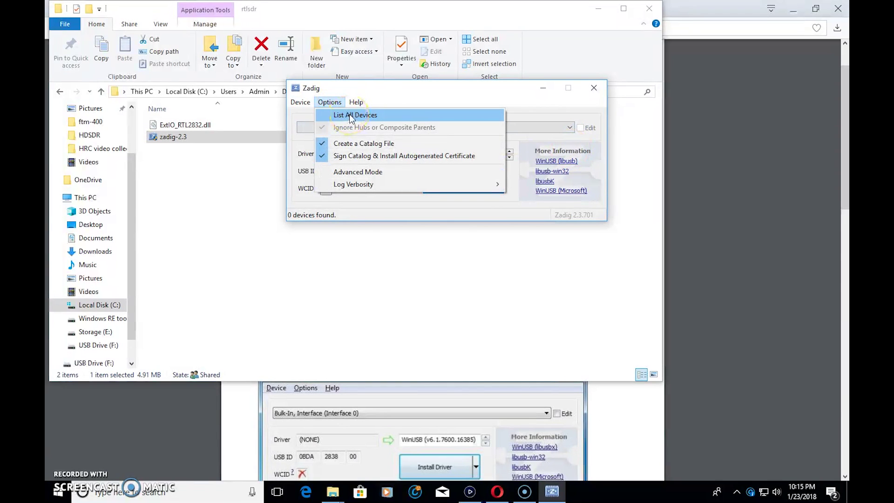
click(349, 115)
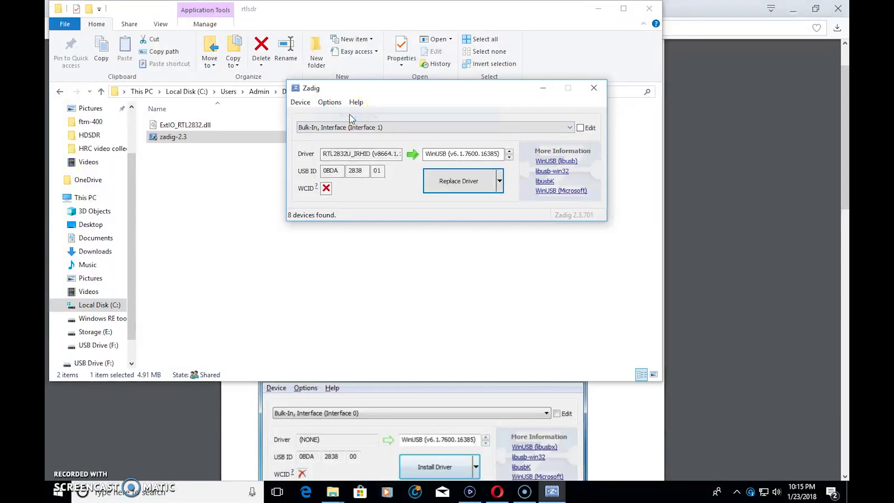
Install WinUSB on Bulk-In, Interface (Interface 0), then close Zadig and return to the guide.
click(565, 131)
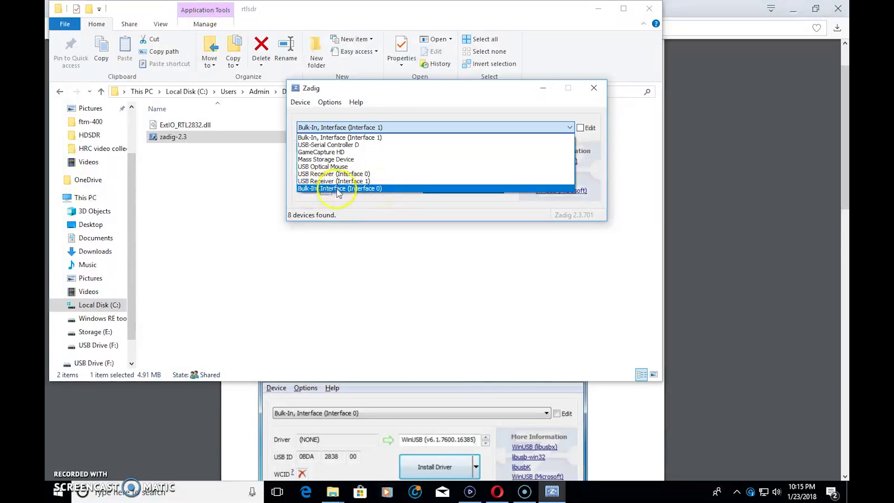
click(379, 189)
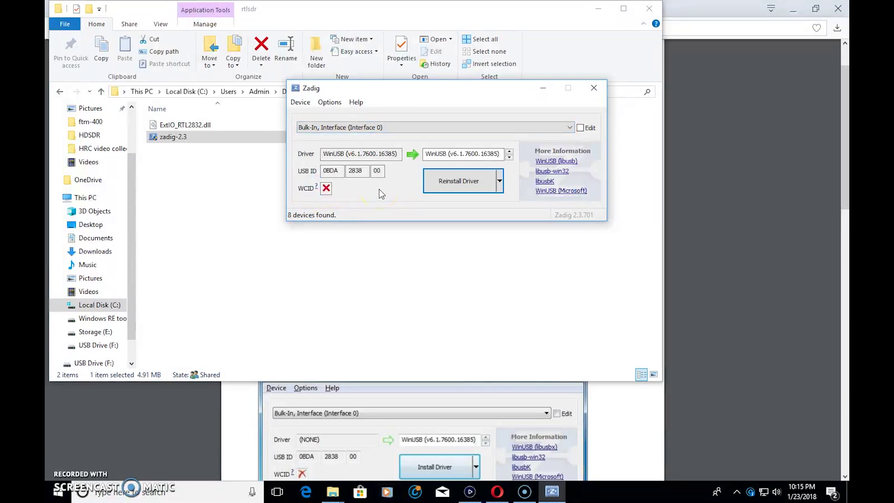
click(464, 180)
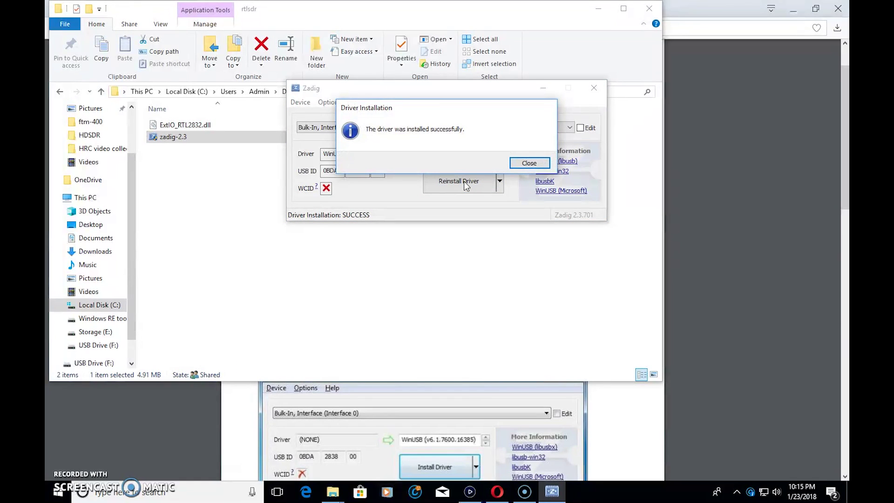
click(529, 163)
click(593, 88)
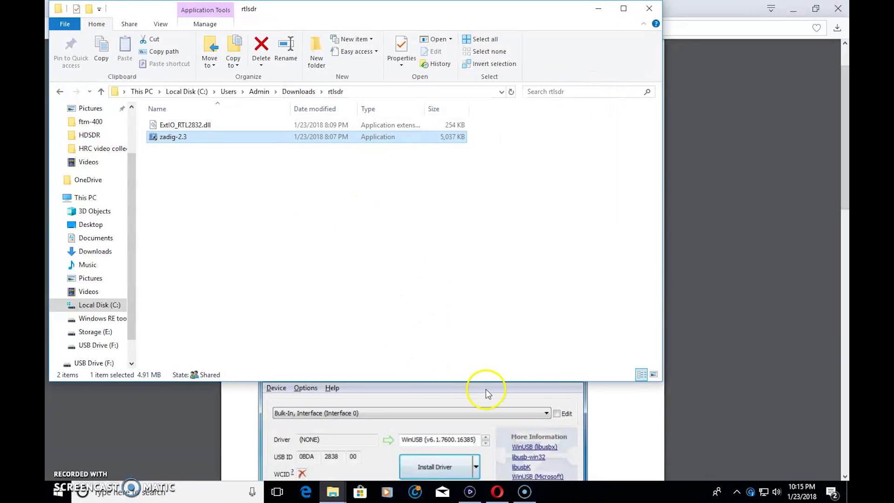
click(619, 424)
Scroll the guide to steps 5–9, download the HDSDR installer, and exit HDSDR.
scroll(335, 302, down, 5)
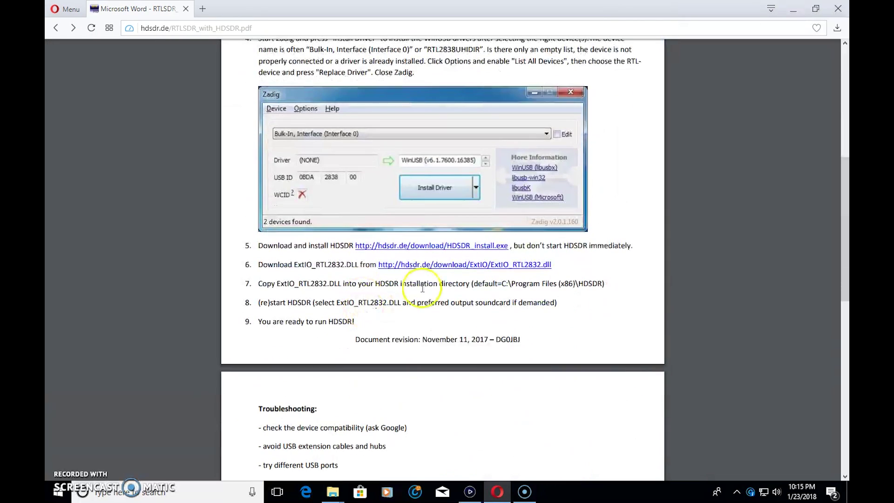
click(464, 252)
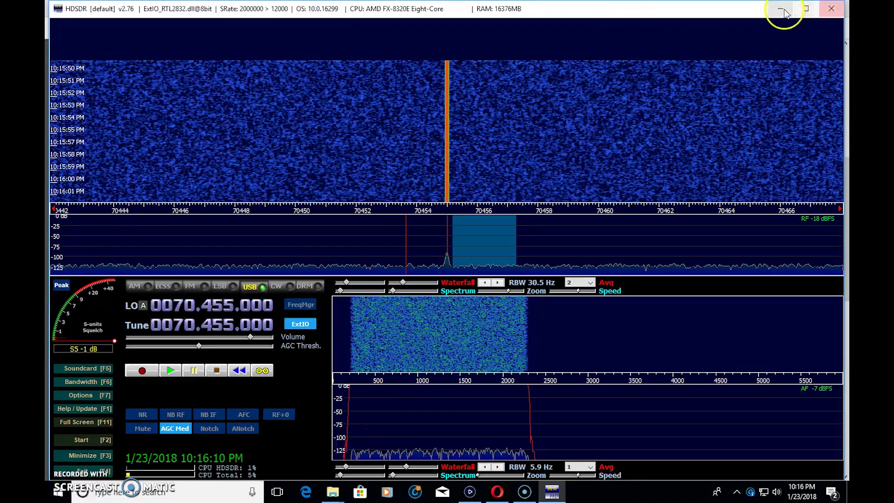
click(831, 9)
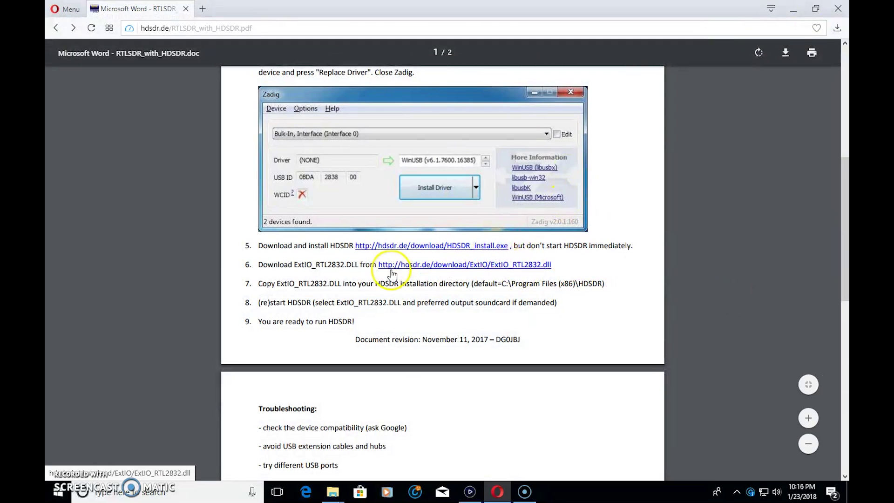
Copy ExtIO_RTL2832.dll from the rtlsdr download folder.
mouse_move(329, 487)
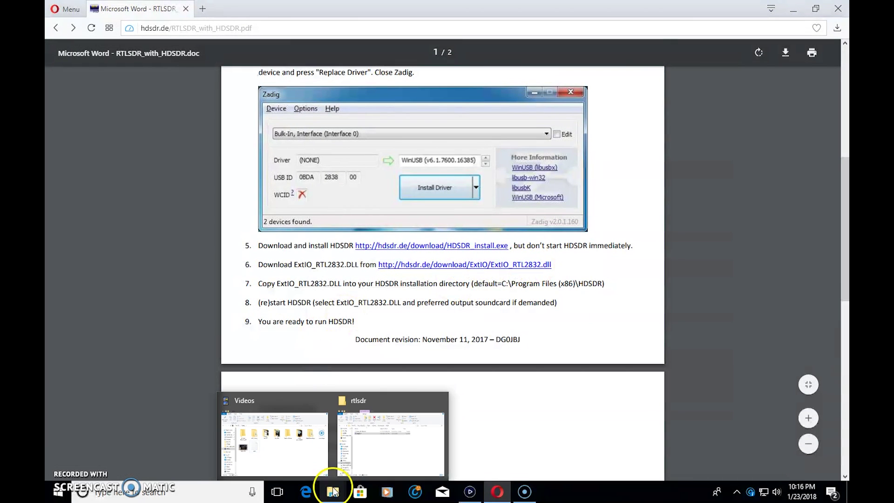
click(369, 442)
click(188, 126)
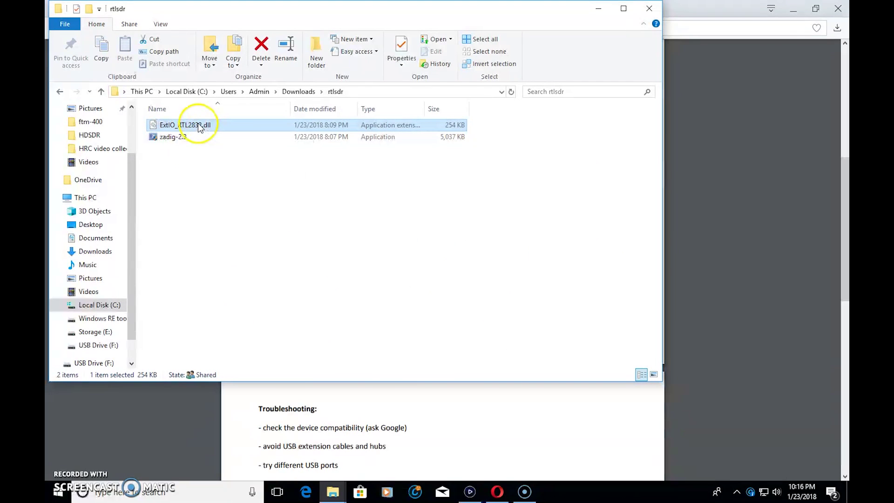
right_click(199, 127)
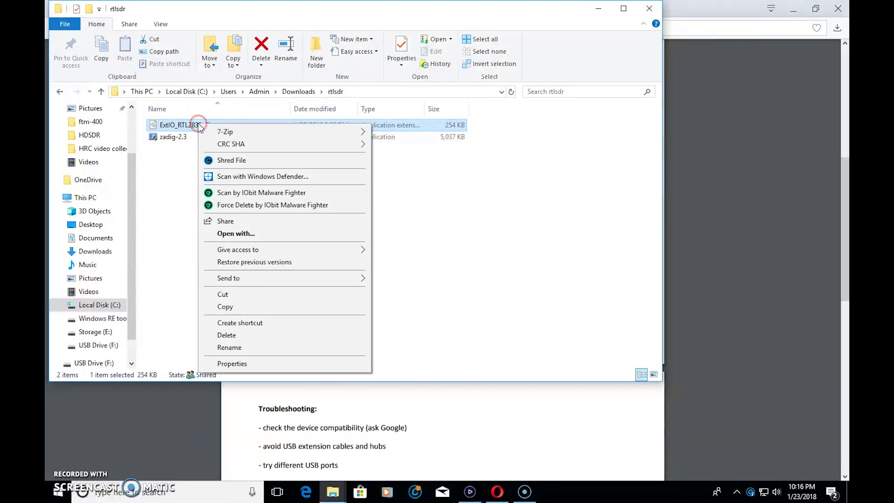
click(242, 307)
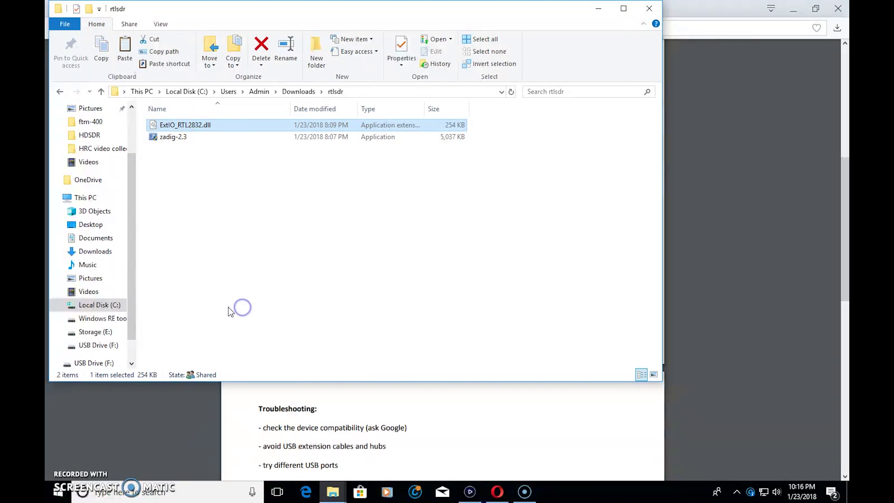
Navigate to the C:\Program Files (x86)\HDSDR installation folder.
click(95, 305)
click(202, 236)
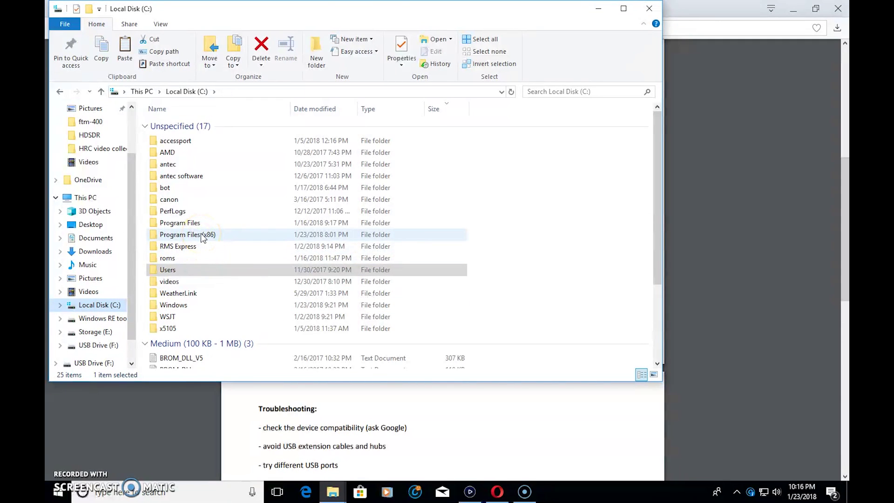
click(202, 235)
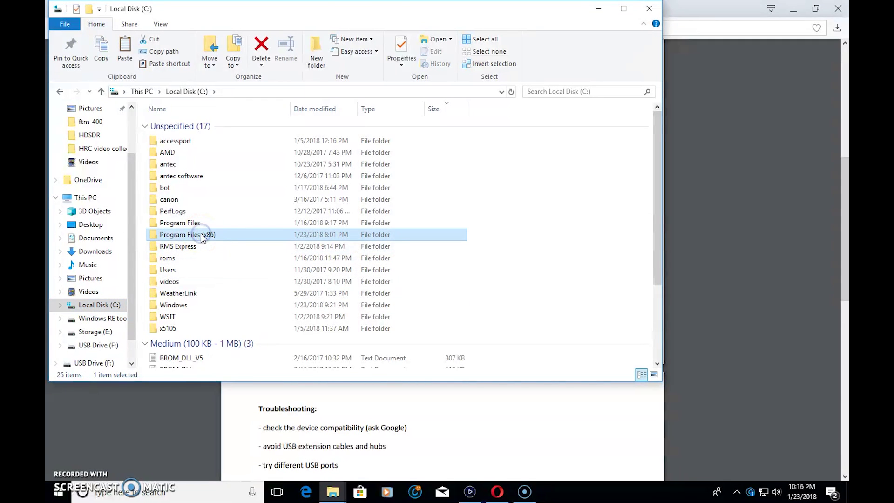
click(204, 238)
click(206, 242)
double_click(206, 236)
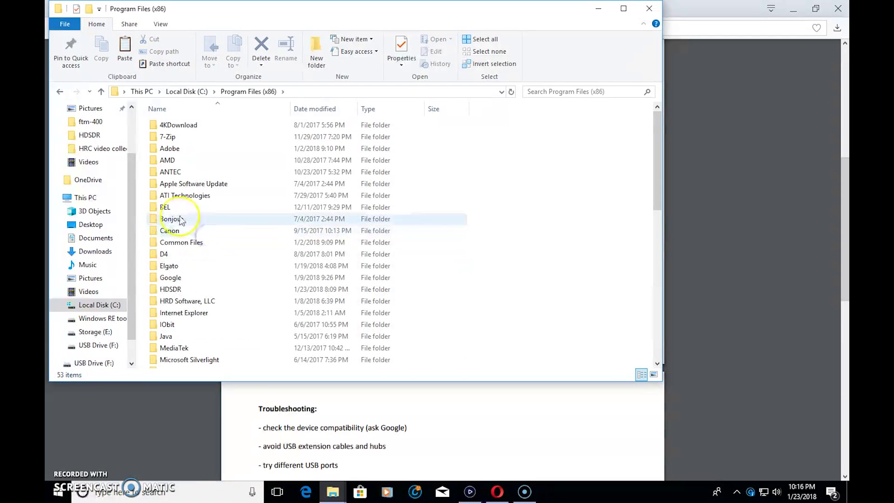
scroll(173, 291, down, 1)
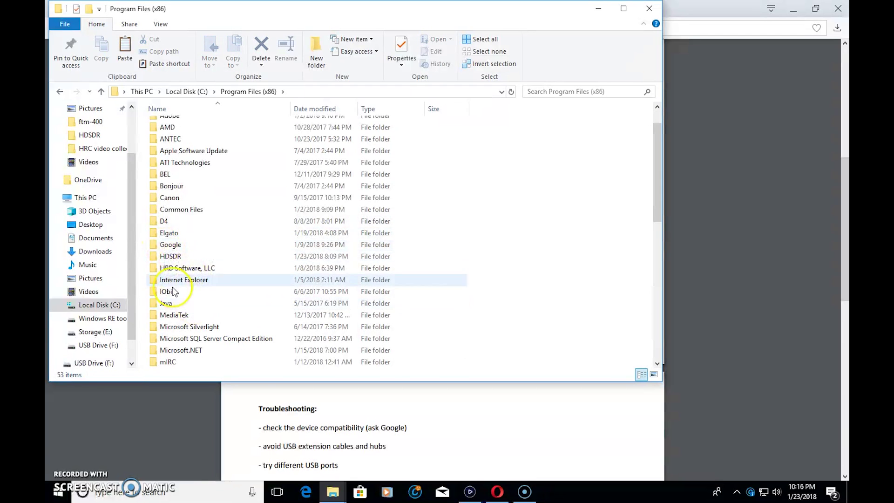
double_click(181, 260)
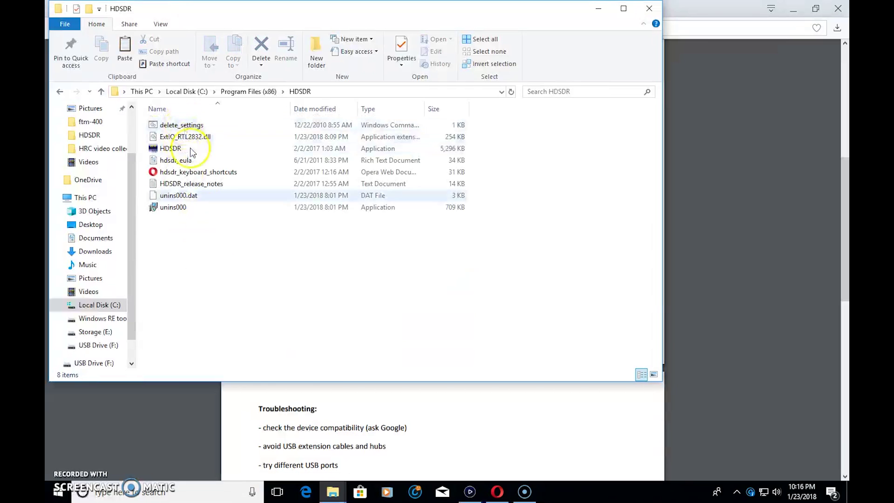
Paste the dll there, replacing the existing copy with administrator permission.
right_click(209, 247)
click(235, 339)
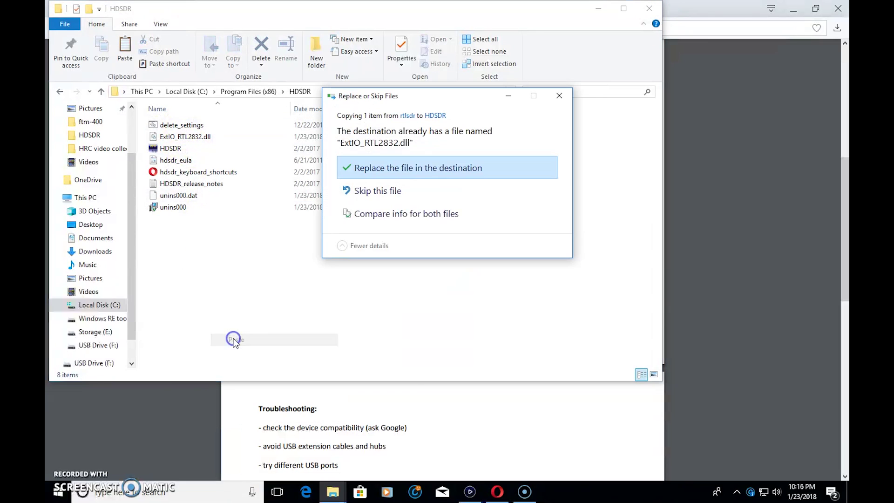
click(412, 168)
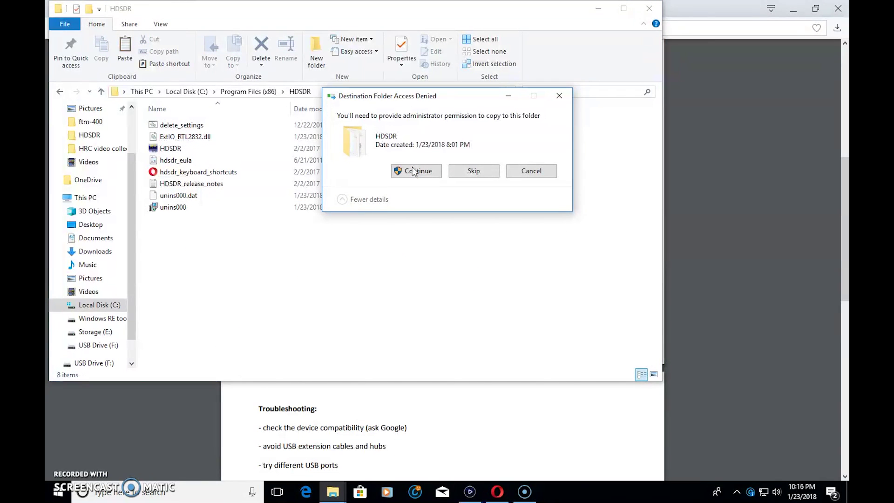
click(412, 169)
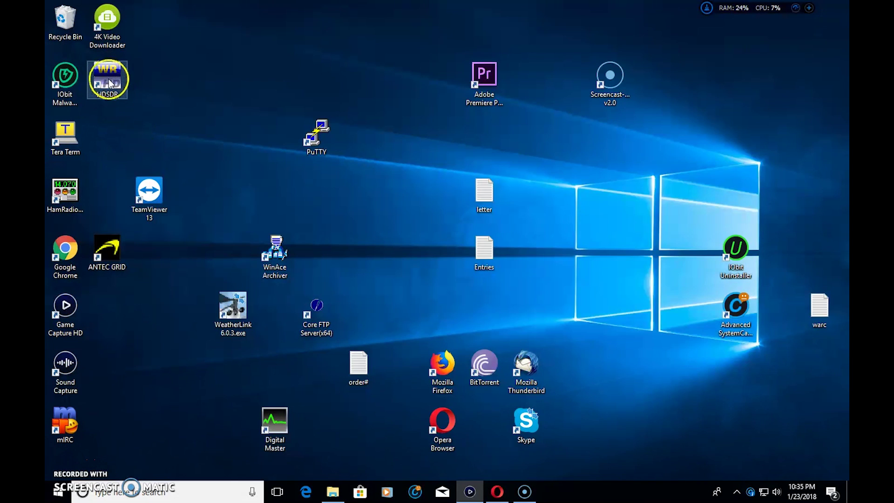
Launch HDSDR from its desktop shortcut with the ExtIO_RTL2832 driver.
click(108, 83)
double_click(109, 83)
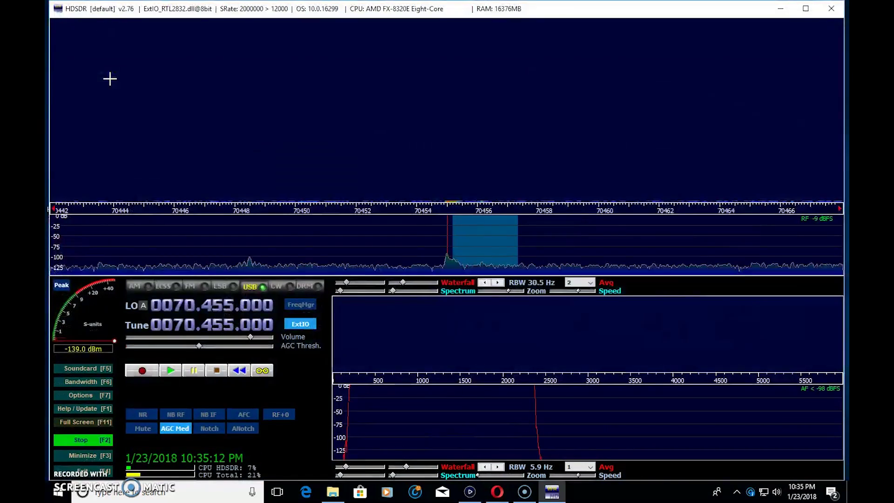
click(223, 168)
mouse_move(228, 179)
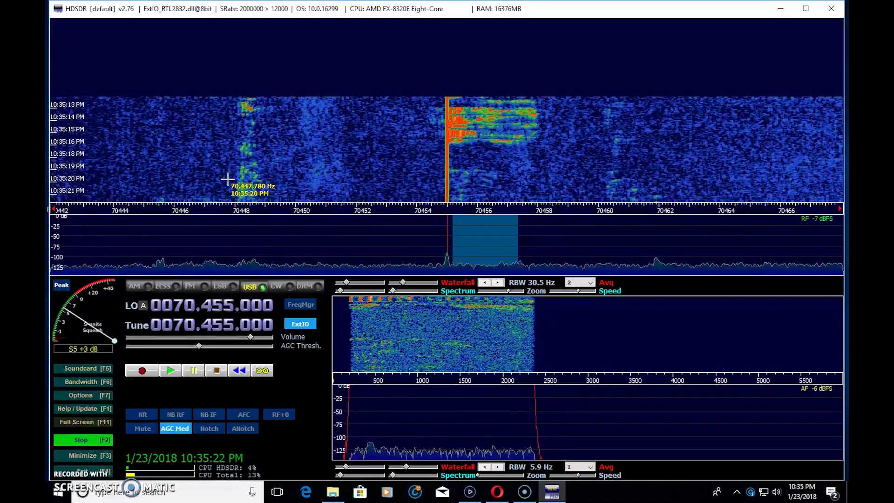
Stop the receiver with Stop [F2], freezing the waterfall.
click(93, 440)
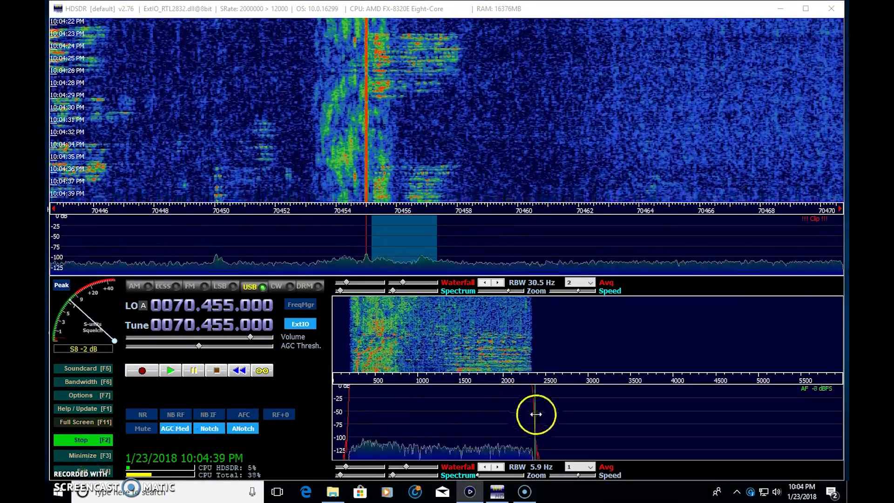
Adjust the AF passband to about 2,300 Hz and toggle the manual Notch filter.
drag(535, 414, 587, 413)
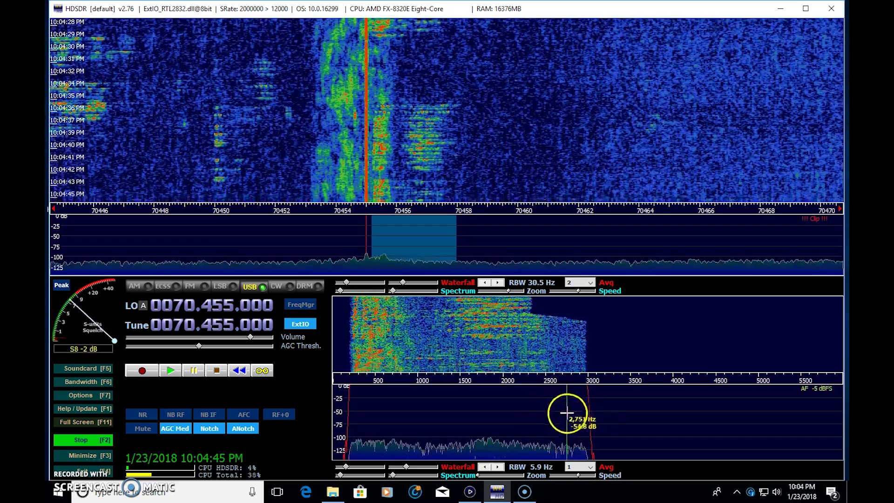
click(206, 428)
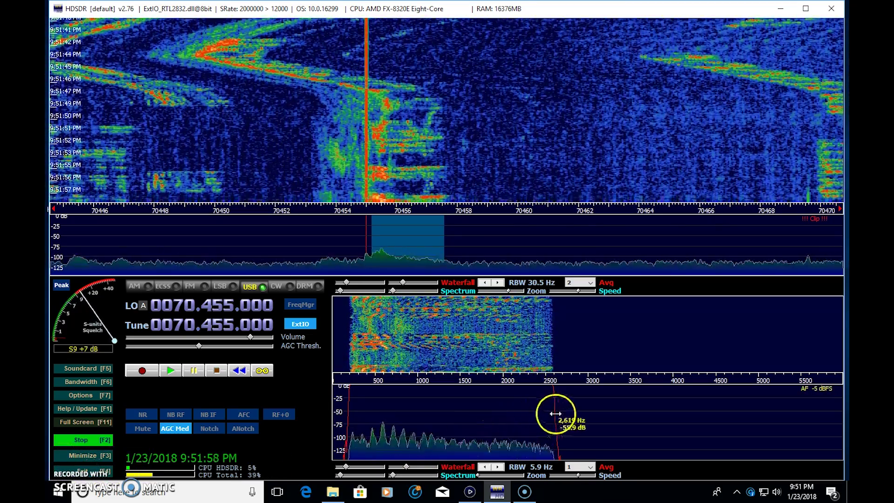
drag(556, 413, 536, 420)
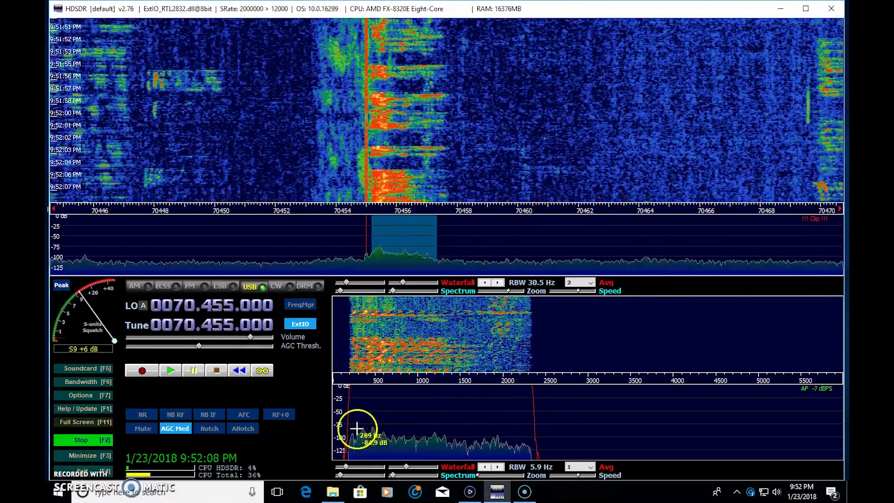
drag(354, 425, 330, 436)
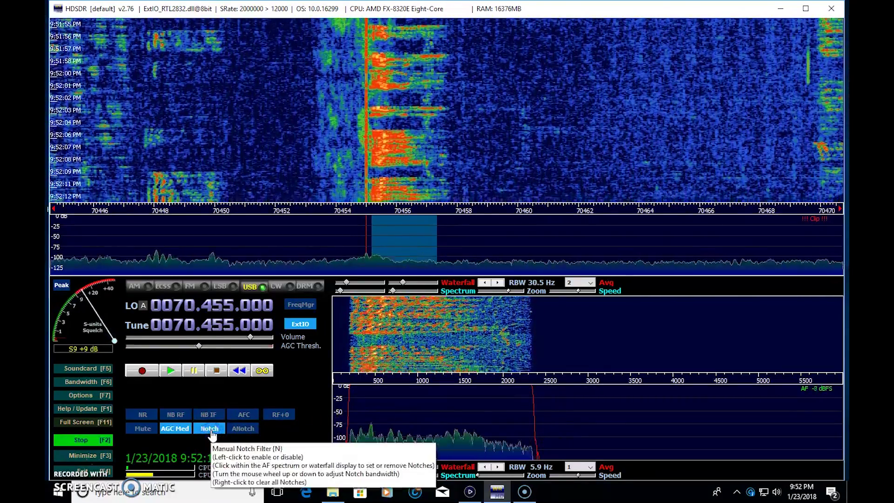
Turn on the NB IF noise blanker and raise its level to maximum.
click(209, 414)
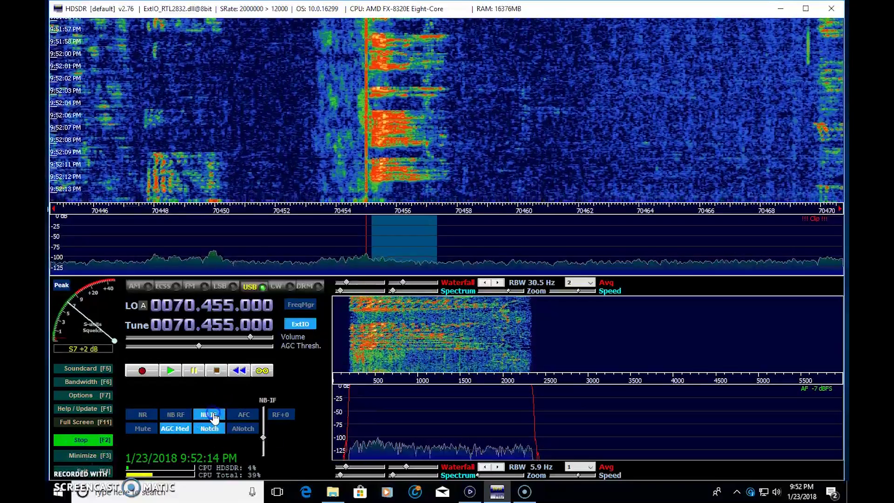
drag(263, 438, 264, 417)
drag(264, 417, 264, 419)
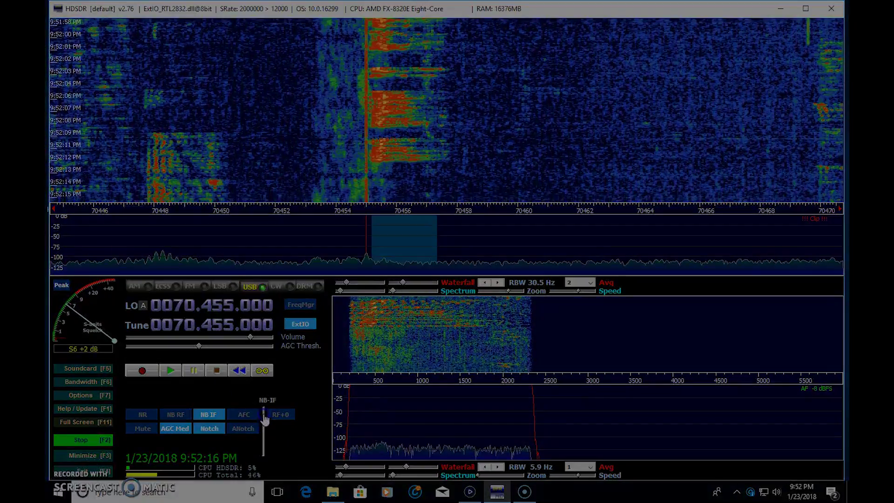